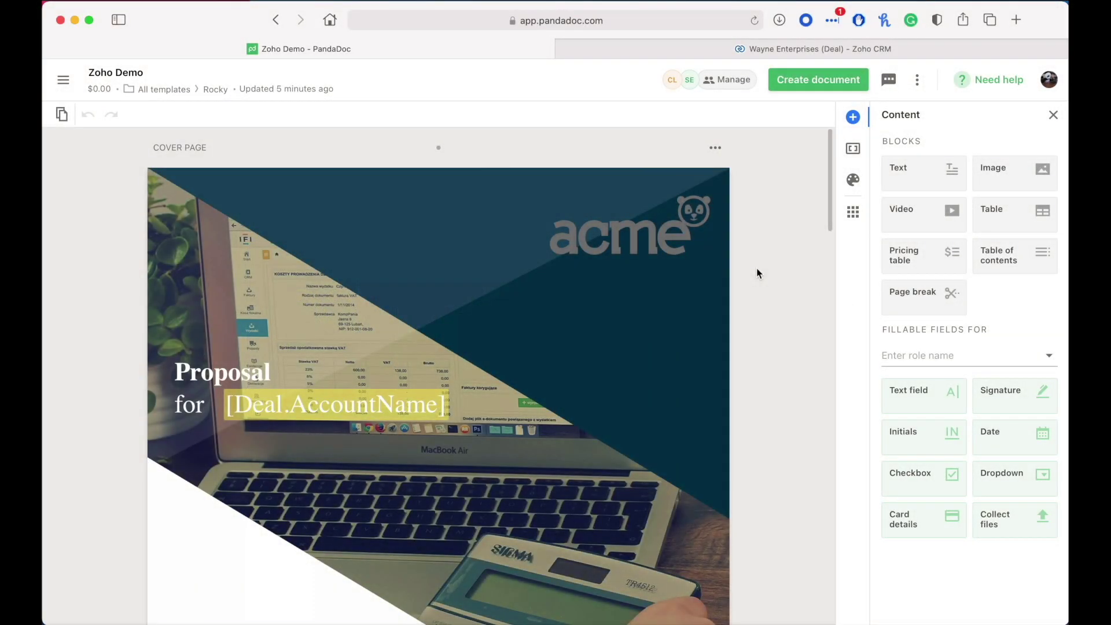
Scroll through the Zoho Demo template's cover, Welcome and Pricing overview pages
{"action": "scroll", "coordinate": [758, 273], "scroll_direction": "down", "scroll_amount": 1}
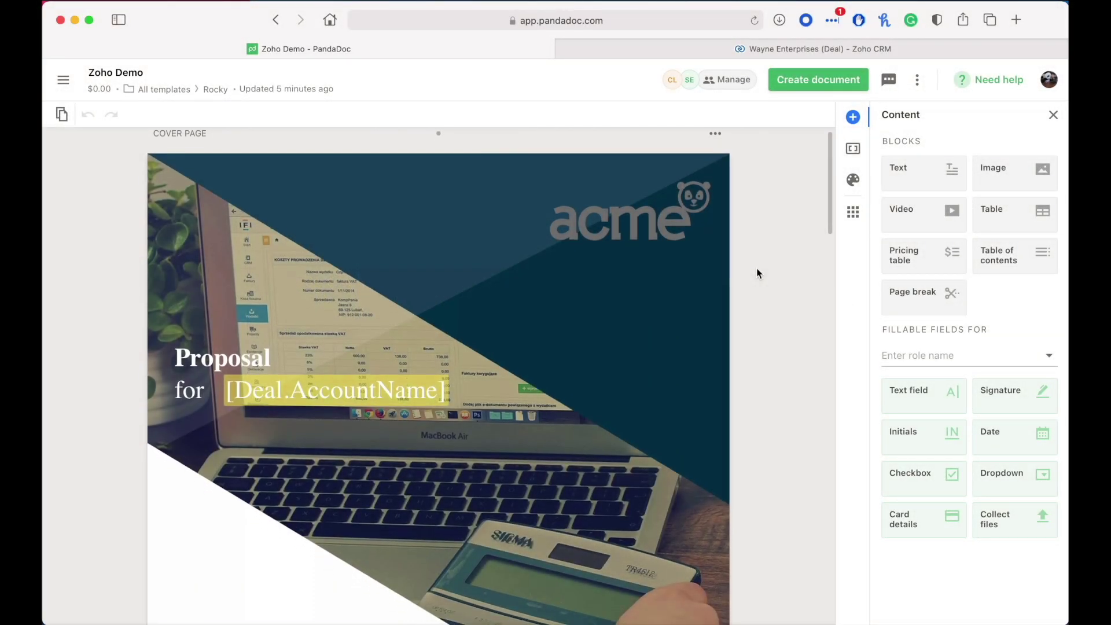
{"action": "scroll", "coordinate": [756, 269], "scroll_direction": "down", "scroll_amount": 15}
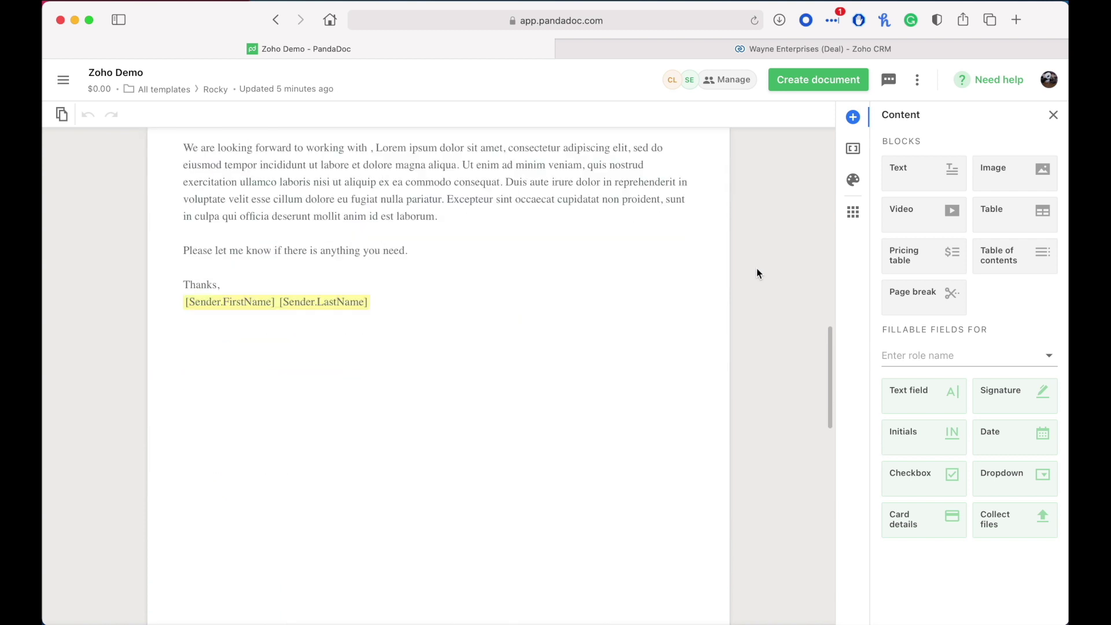
{"action": "scroll", "coordinate": [755, 269], "scroll_direction": "down", "scroll_amount": 10}
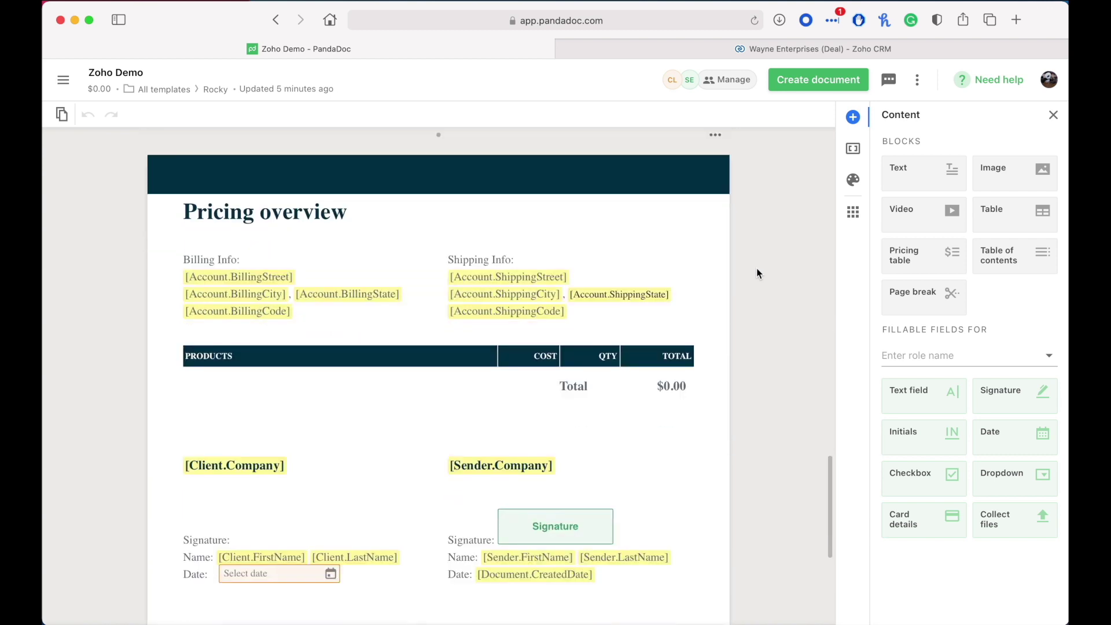
{"action": "scroll", "coordinate": [756, 269], "scroll_direction": "down", "scroll_amount": 1}
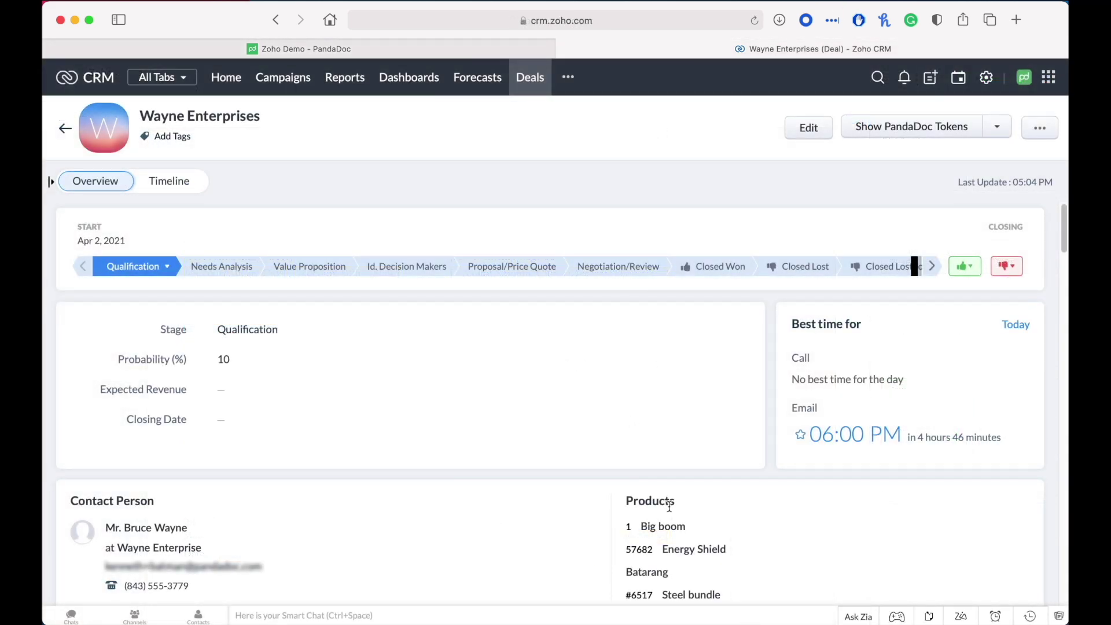
From the Wayne Enterprises deal's PandaDoc actions menu, choose 'Show PandaDoc tokens'
{"action": "left_click_drag", "start_coordinate": [629, 501], "coordinate": [687, 498]}
{"action": "left_click", "coordinate": [594, 473]}
{"action": "left_click", "coordinate": [996, 129]}
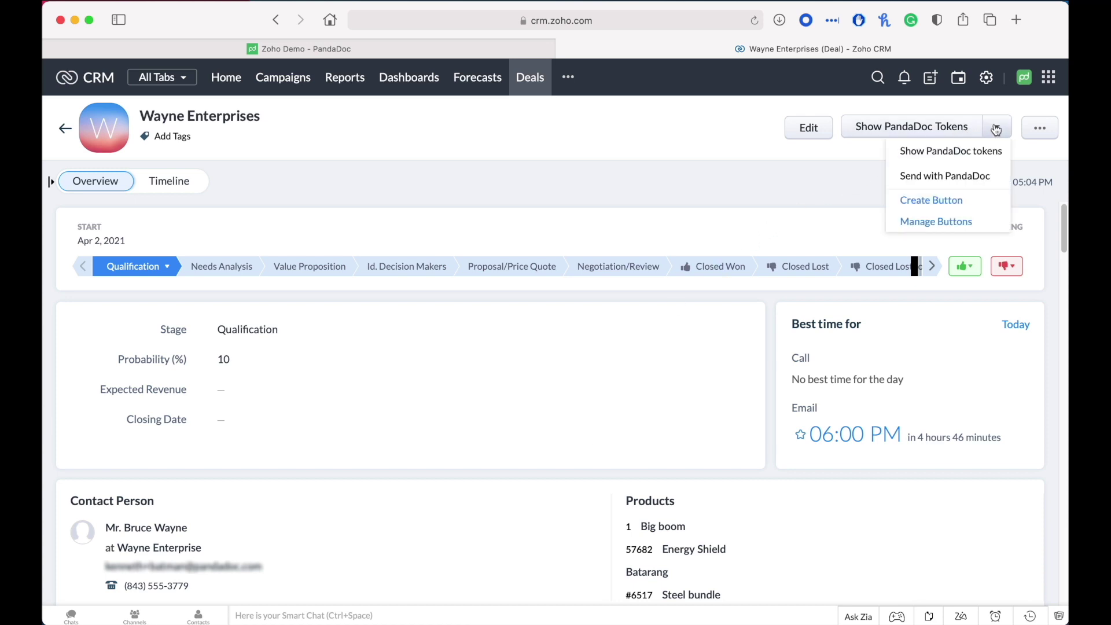
{"action": "left_click", "coordinate": [961, 159]}
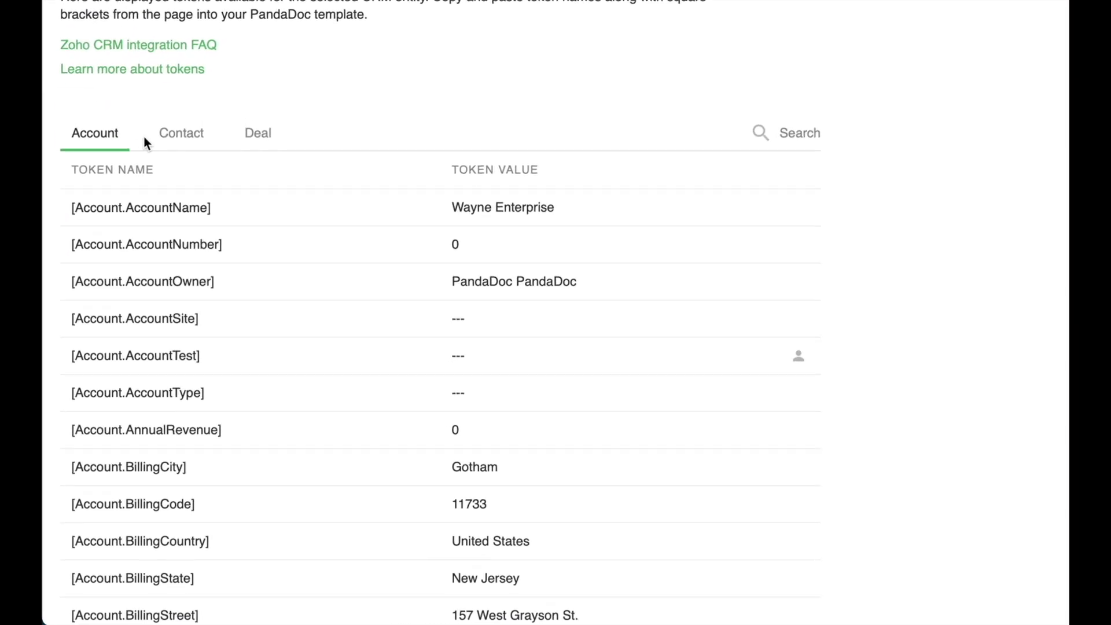
Copy the [Deal.AccountName] token from the Deal token list
{"action": "left_click", "coordinate": [263, 144]}
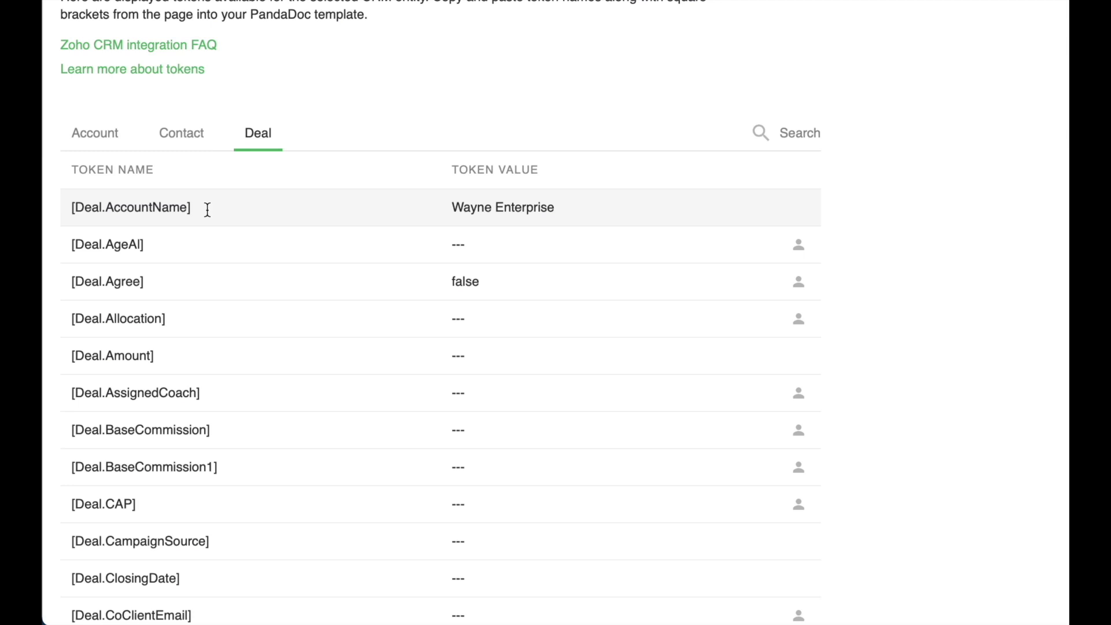
{"action": "left_click_drag", "start_coordinate": [206, 209], "coordinate": [60, 207]}
{"action": "right_click", "coordinate": [80, 203]}
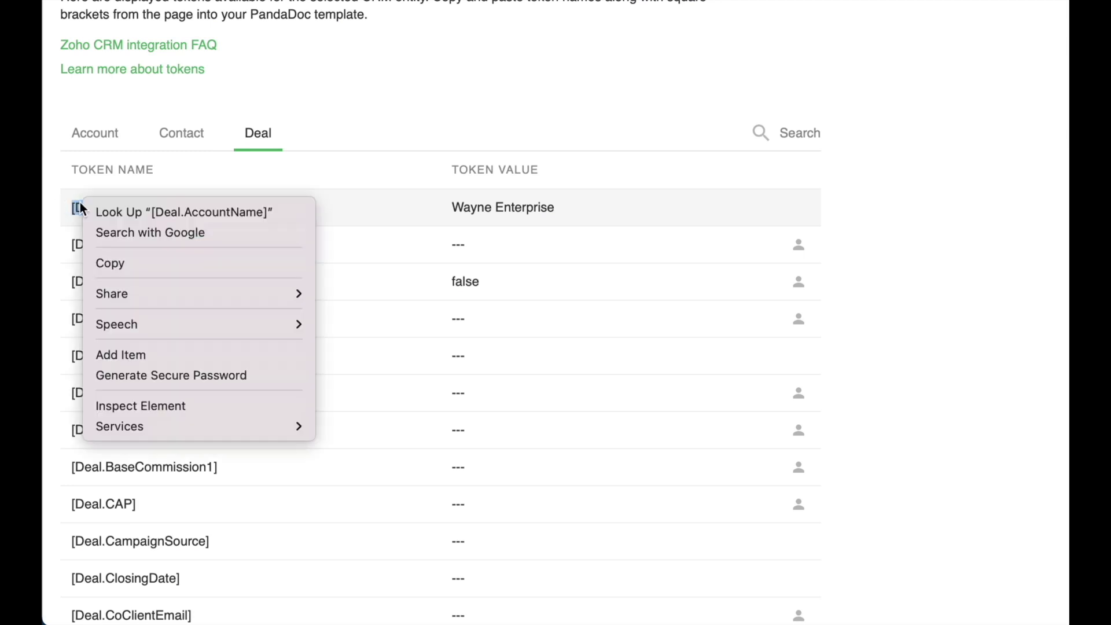
{"action": "left_click", "coordinate": [95, 267]}
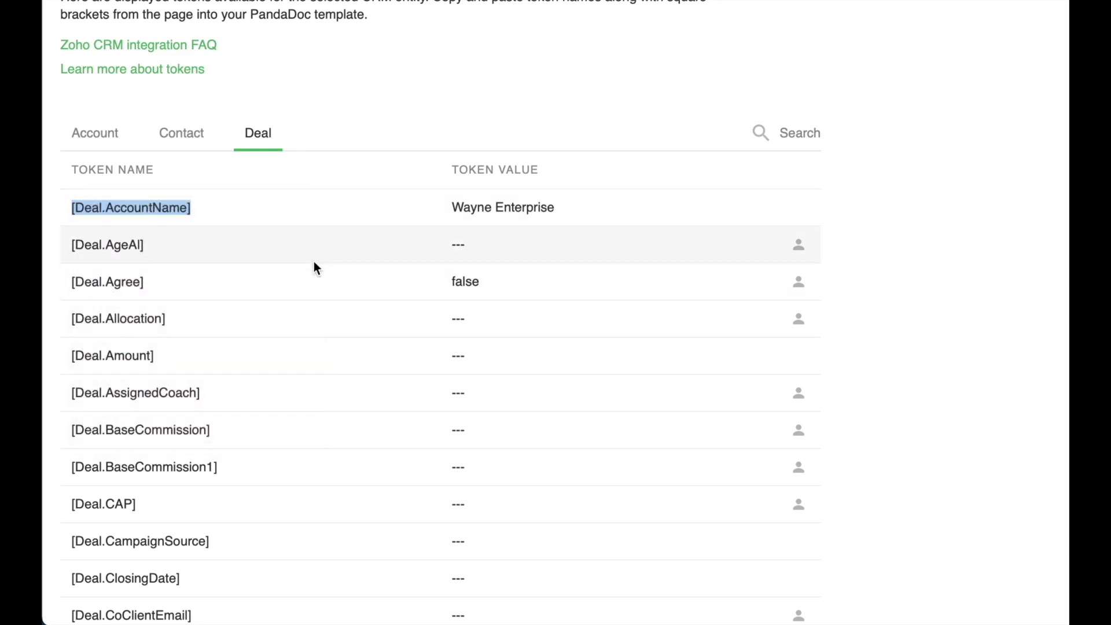
{"action": "scroll", "coordinate": [128, 297], "scroll_direction": "down", "scroll_amount": 8}
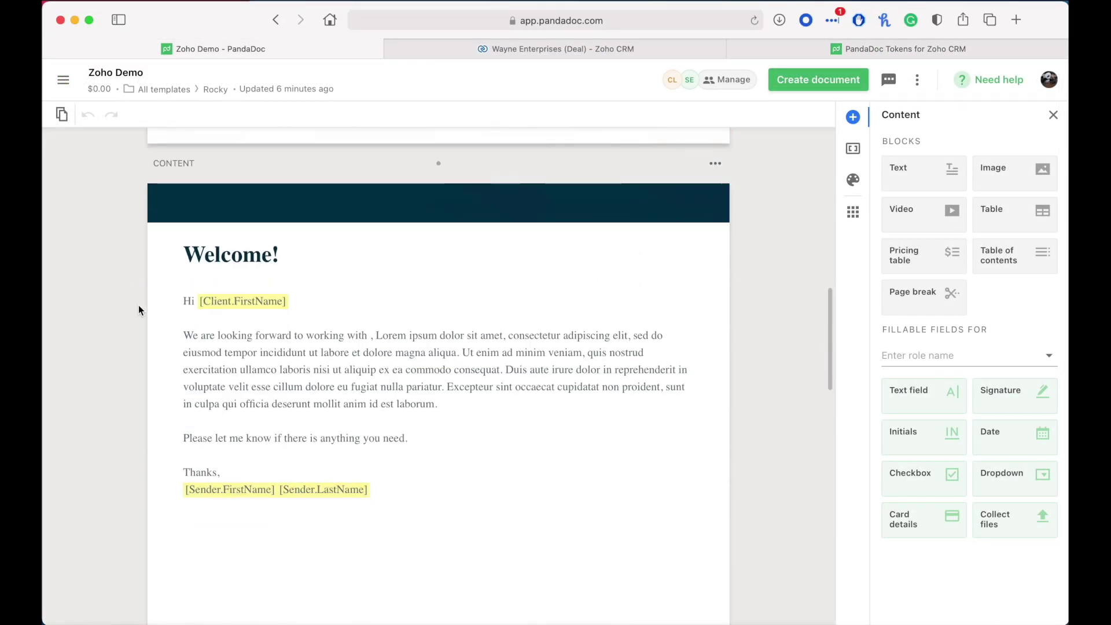
Paste the [Deal.AccountName] token after 'working with' and select the Products pricing table
{"action": "left_click", "coordinate": [370, 335]}
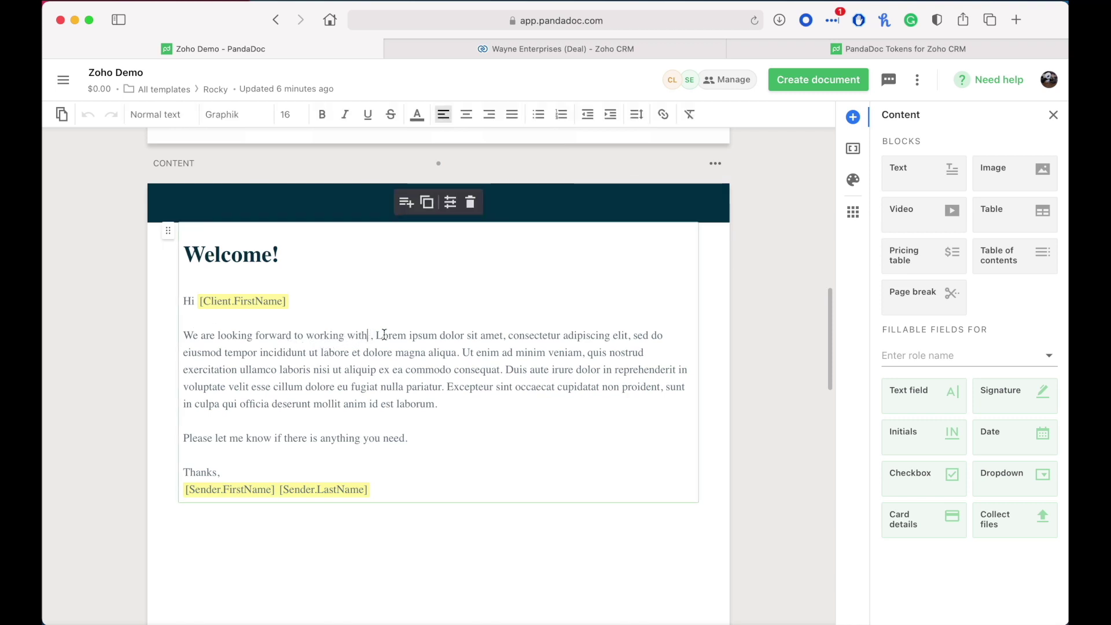
{"action": "key", "text": "super+v"}
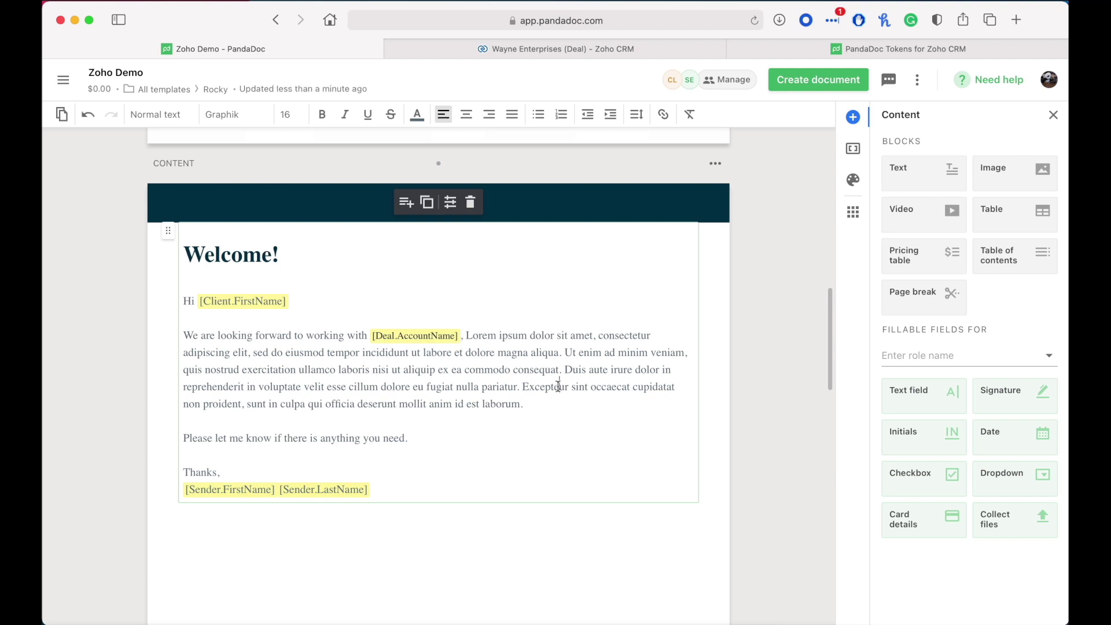
{"action": "scroll", "coordinate": [559, 386], "scroll_direction": "down", "scroll_amount": 10}
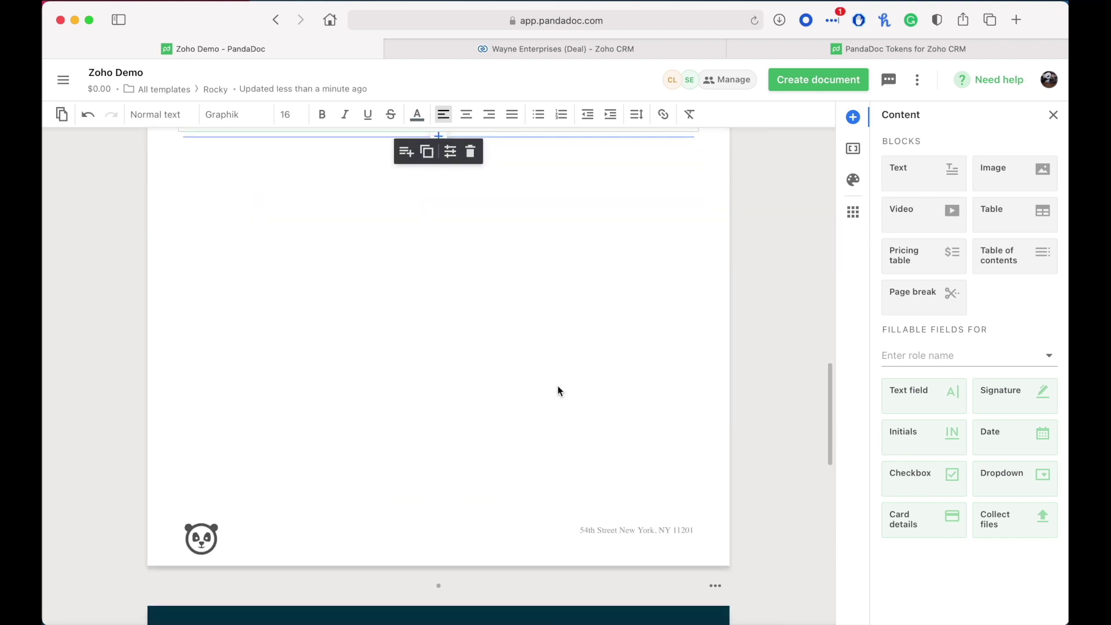
{"action": "scroll", "coordinate": [558, 386], "scroll_direction": "down", "scroll_amount": 8}
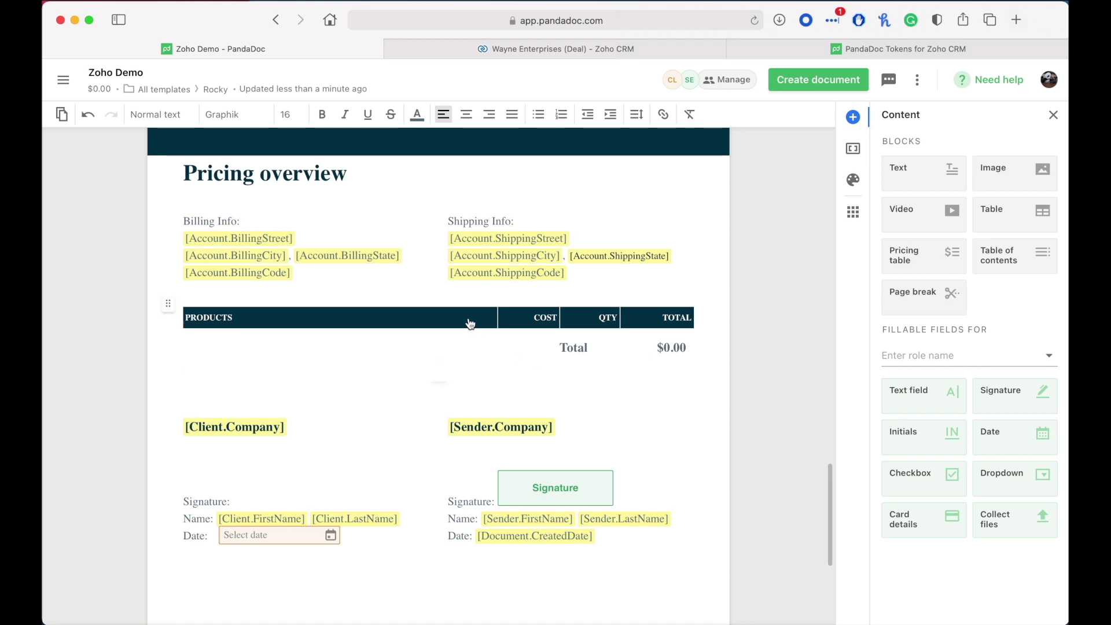
{"action": "left_click", "coordinate": [449, 326]}
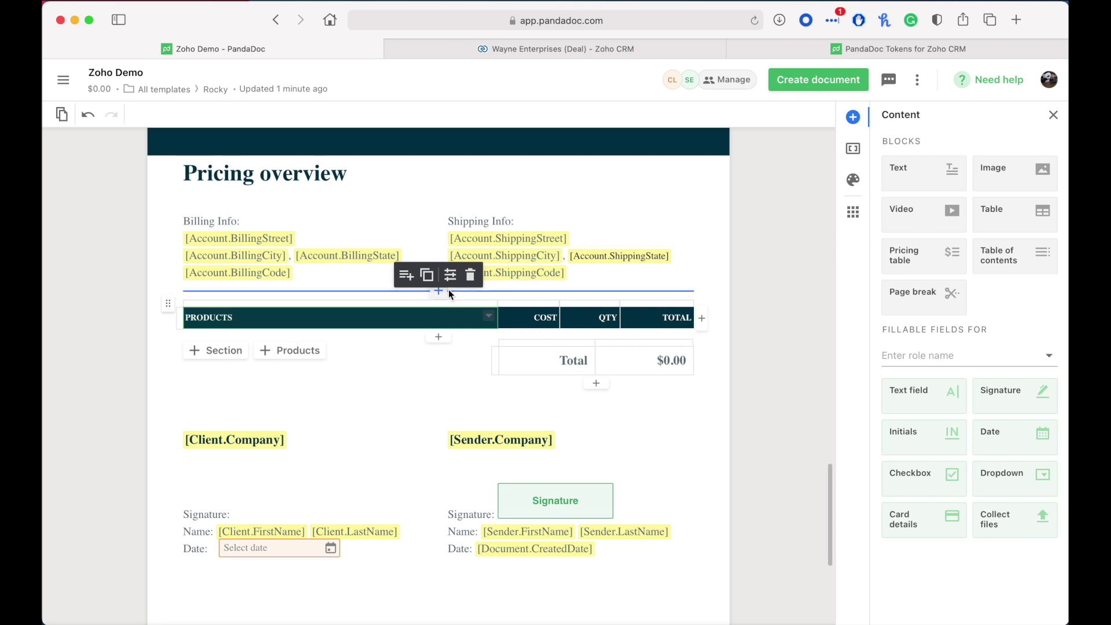
Turn on data merge in the pricing table settings so CRM deal products fill it
{"action": "left_click", "coordinate": [451, 277]}
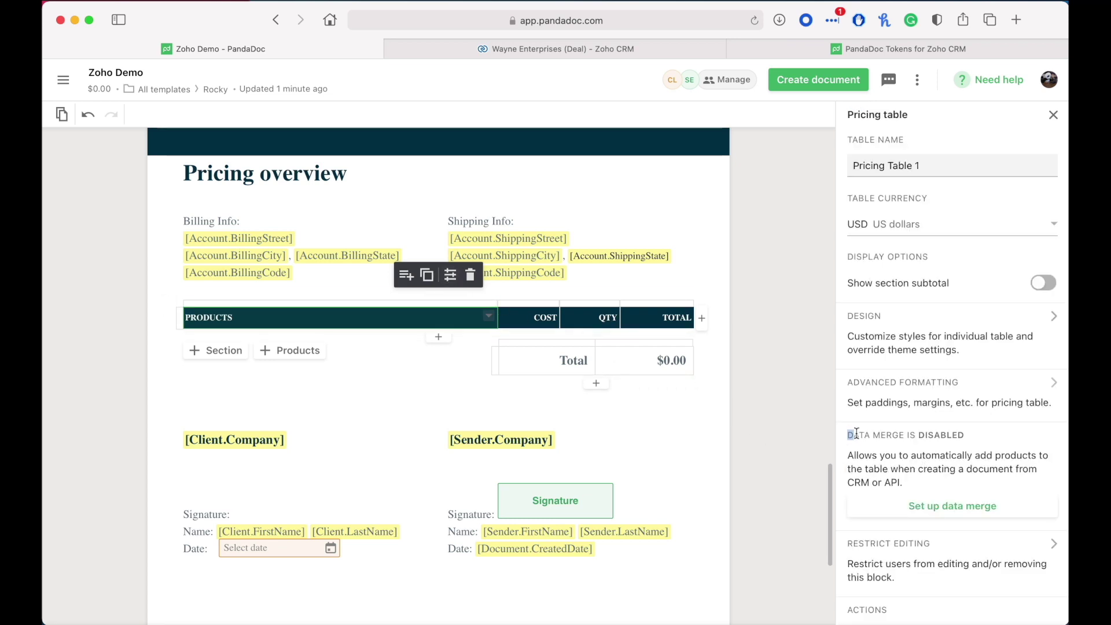
{"action": "left_click_drag", "start_coordinate": [844, 434], "coordinate": [965, 435]}
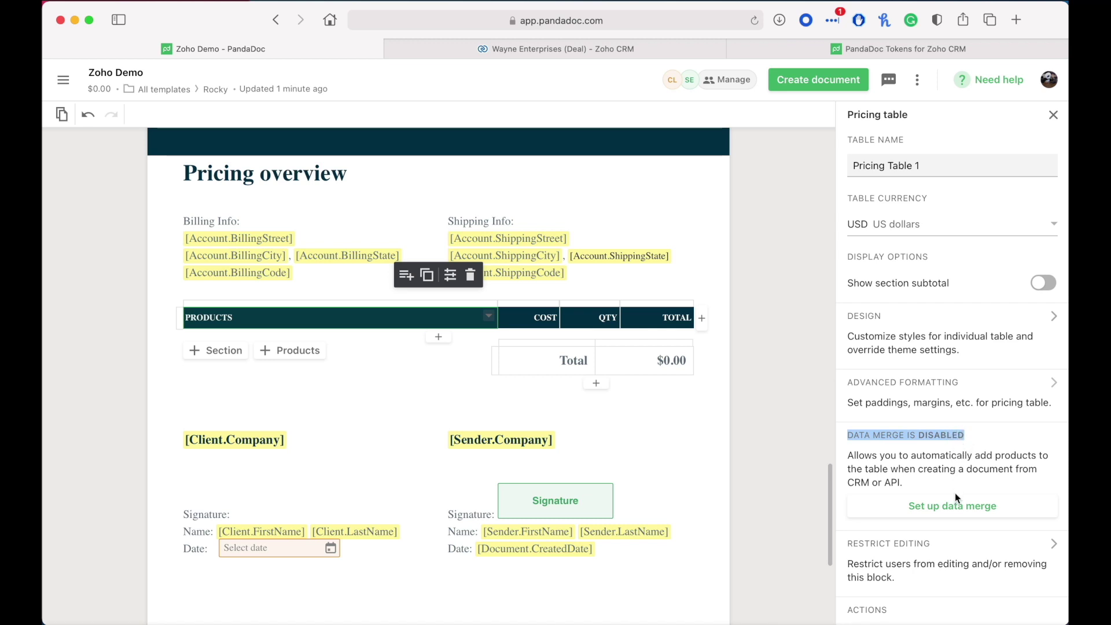
{"action": "left_click", "coordinate": [955, 509]}
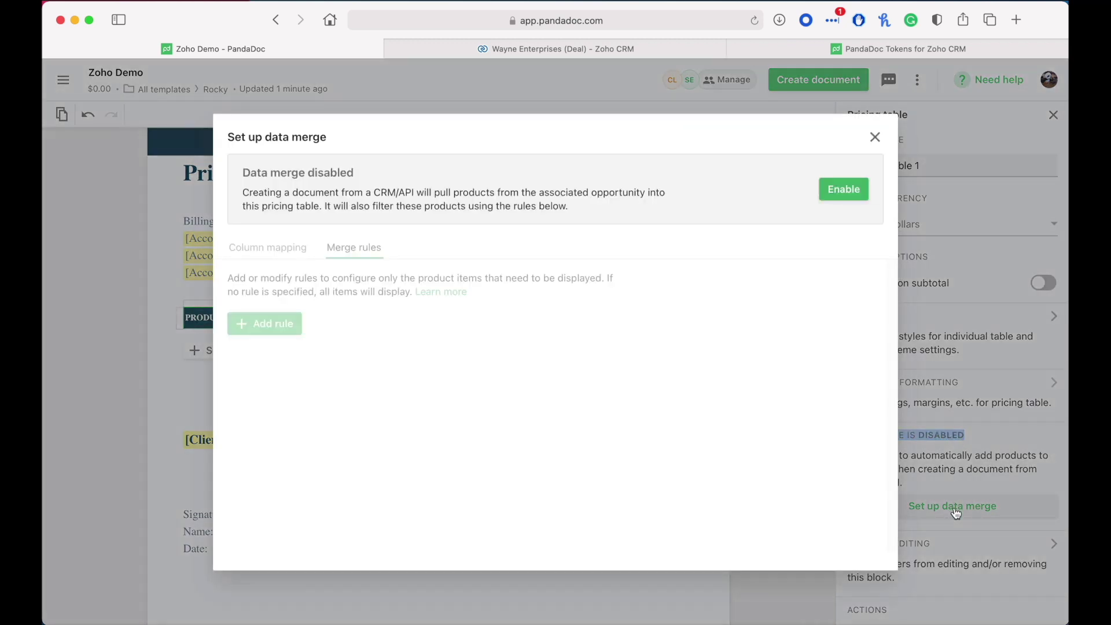
{"action": "left_click", "coordinate": [830, 199]}
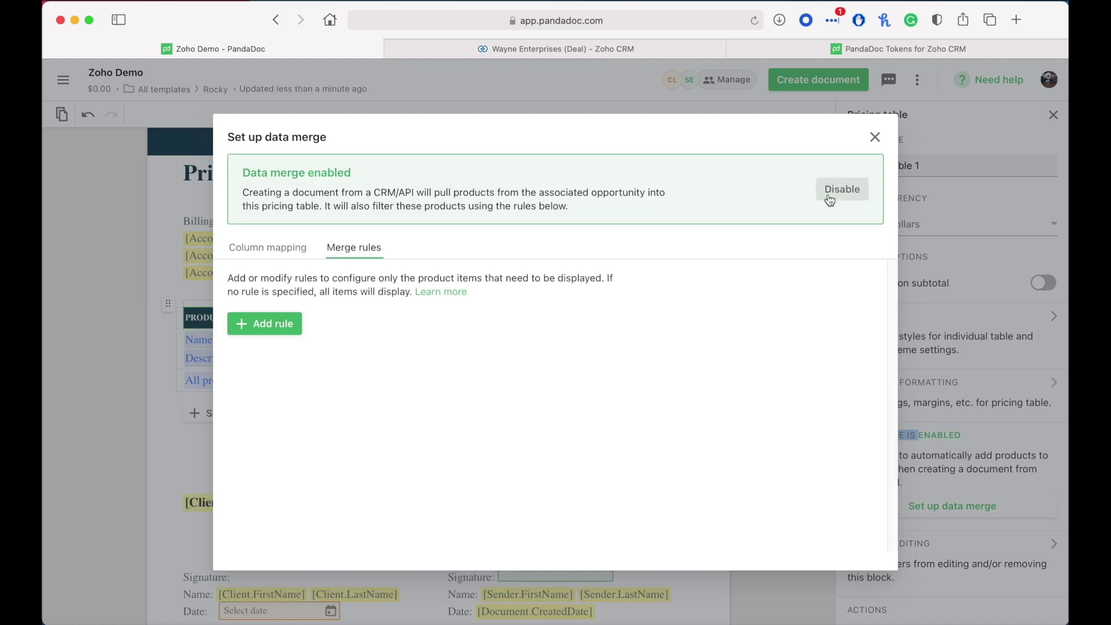
{"action": "left_click", "coordinate": [875, 137]}
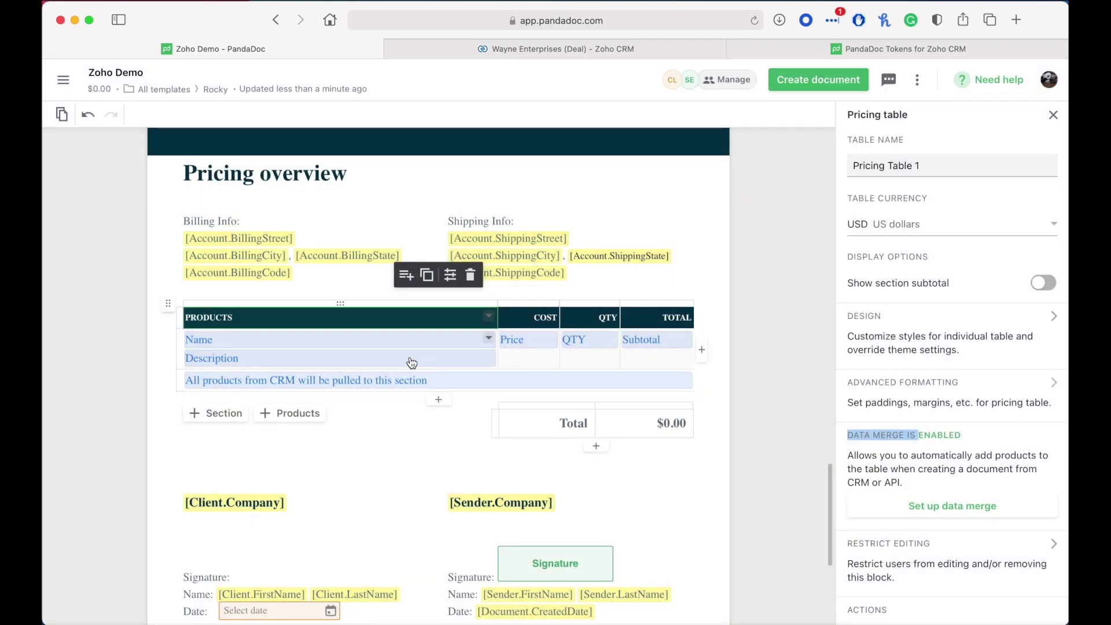
{"action": "left_click", "coordinate": [391, 510]}
Add a resized Client signature field, then send the Wayne Enterprises deal with PandaDoc
{"action": "scroll", "coordinate": [391, 509], "scroll_direction": "down", "scroll_amount": 3}
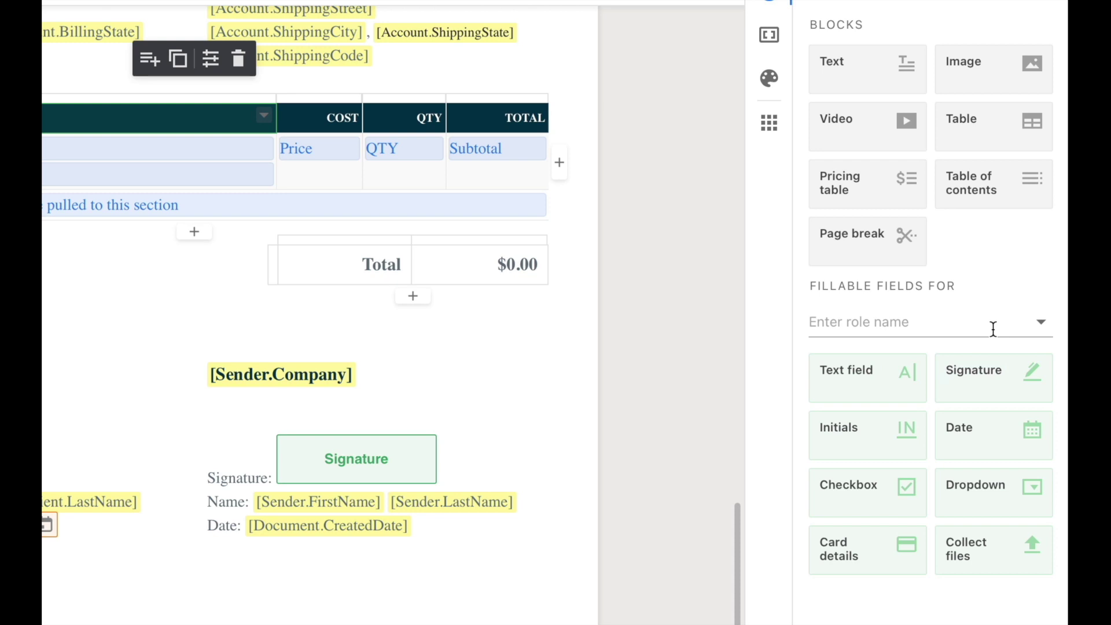
{"action": "left_click", "coordinate": [993, 329]}
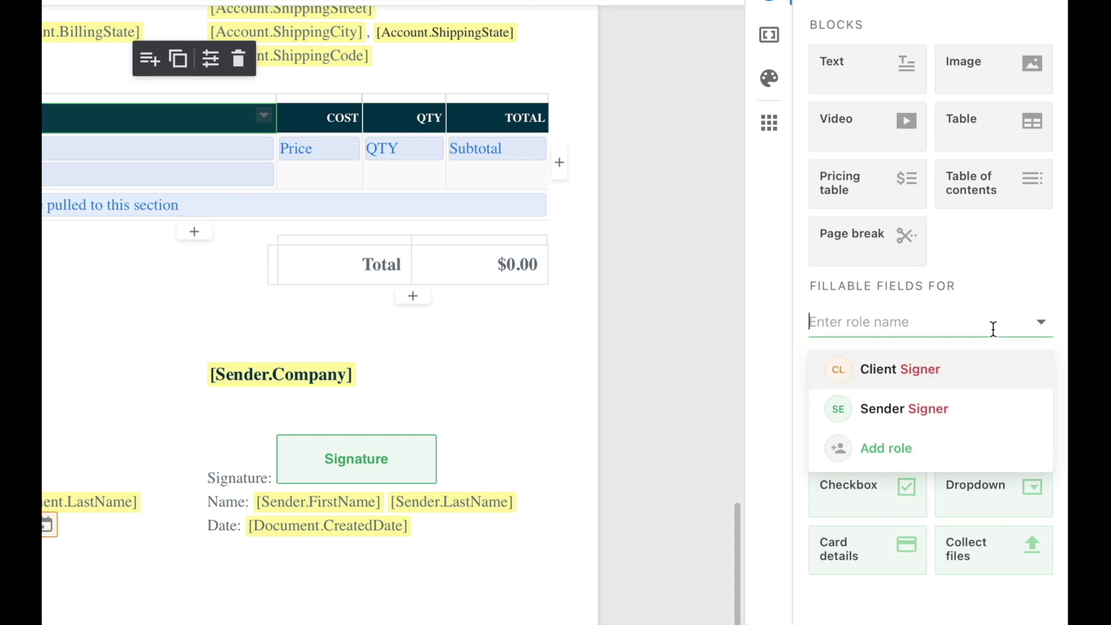
{"action": "left_click", "coordinate": [904, 370]}
{"action": "mouse_move", "coordinate": [1013, 387]}
{"action": "left_mouse_down"}
{"action": "mouse_move", "coordinate": [633, 428]}
{"action": "mouse_move", "coordinate": [187, 422]}
{"action": "mouse_move", "coordinate": [287, 357]}
{"action": "mouse_move", "coordinate": [264, 355]}
{"action": "left_mouse_up"}
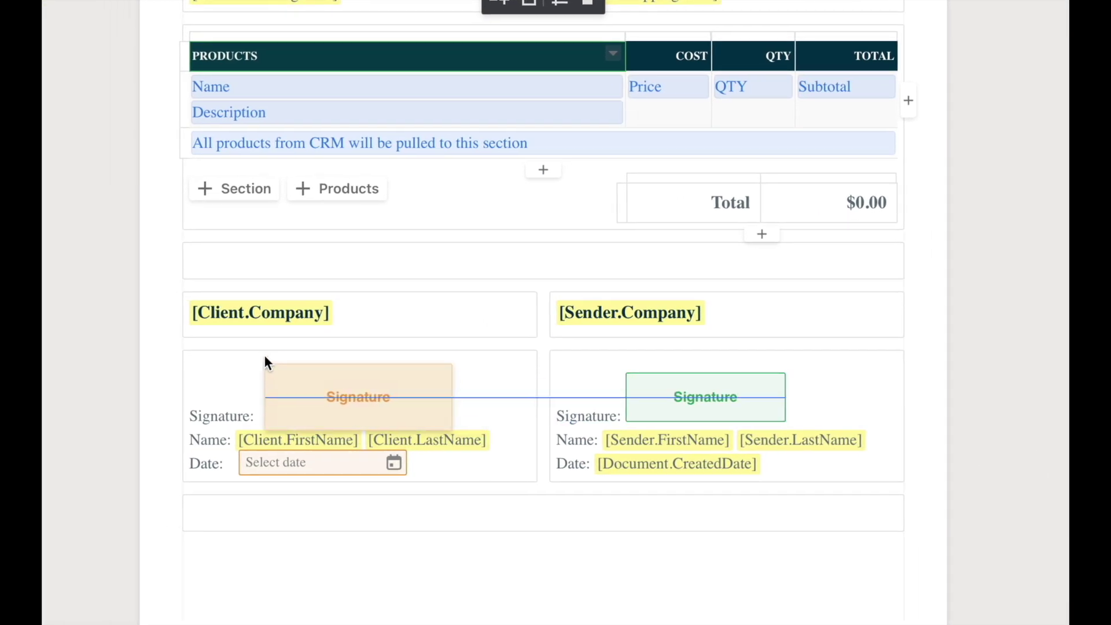
{"action": "left_click_drag", "start_coordinate": [451, 420], "coordinate": [421, 402]}
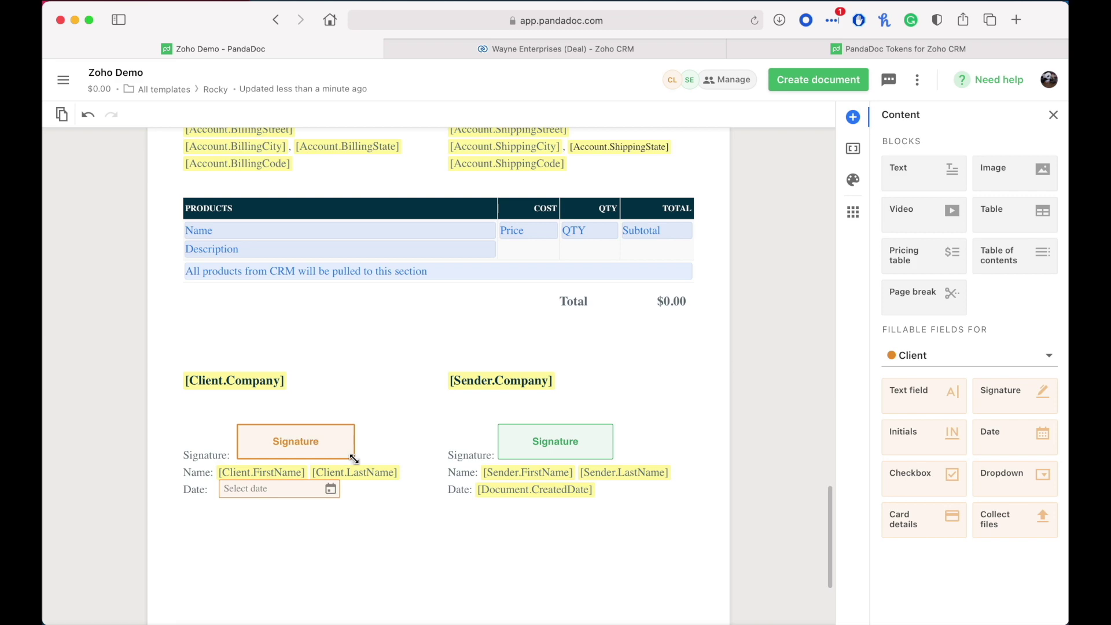
{"action": "left_click_drag", "start_coordinate": [354, 458], "coordinate": [354, 459]}
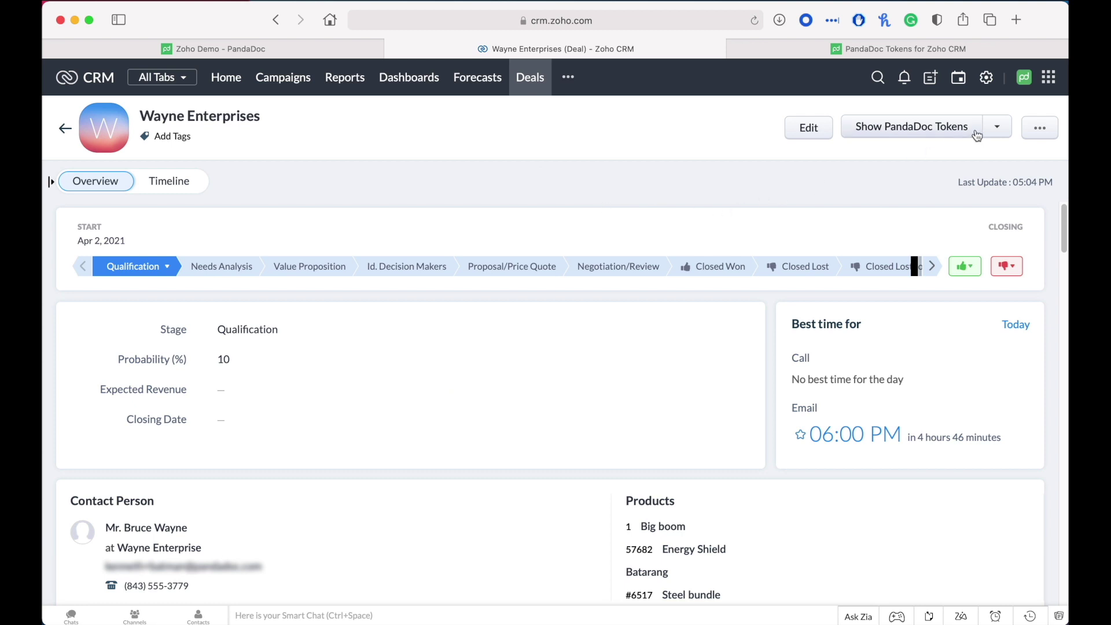
{"action": "left_click", "coordinate": [998, 128]}
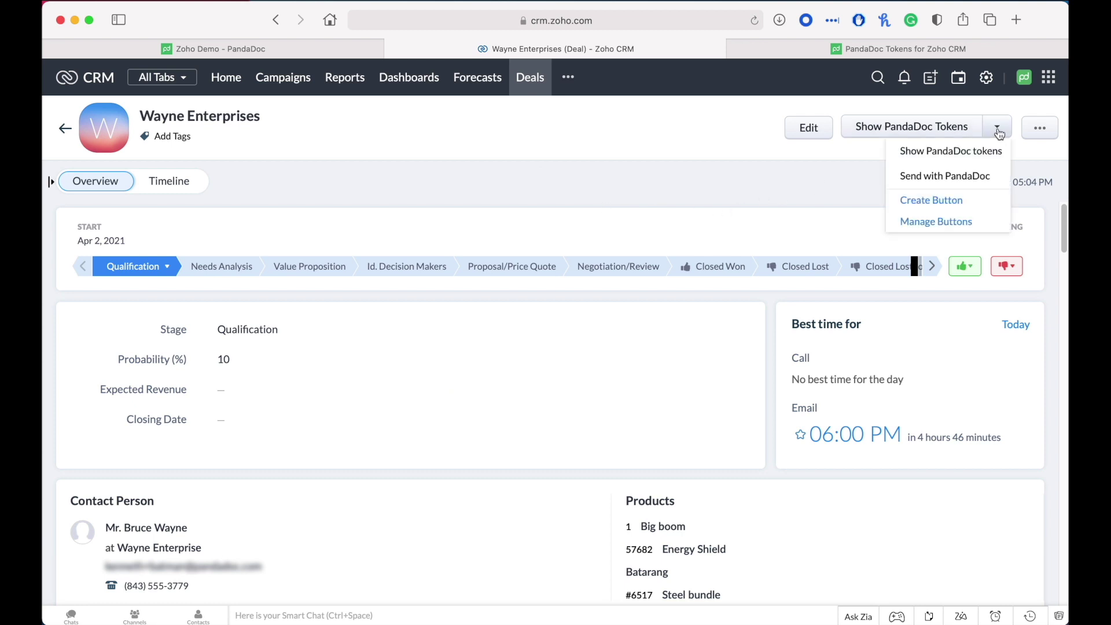
{"action": "left_click", "coordinate": [952, 177]}
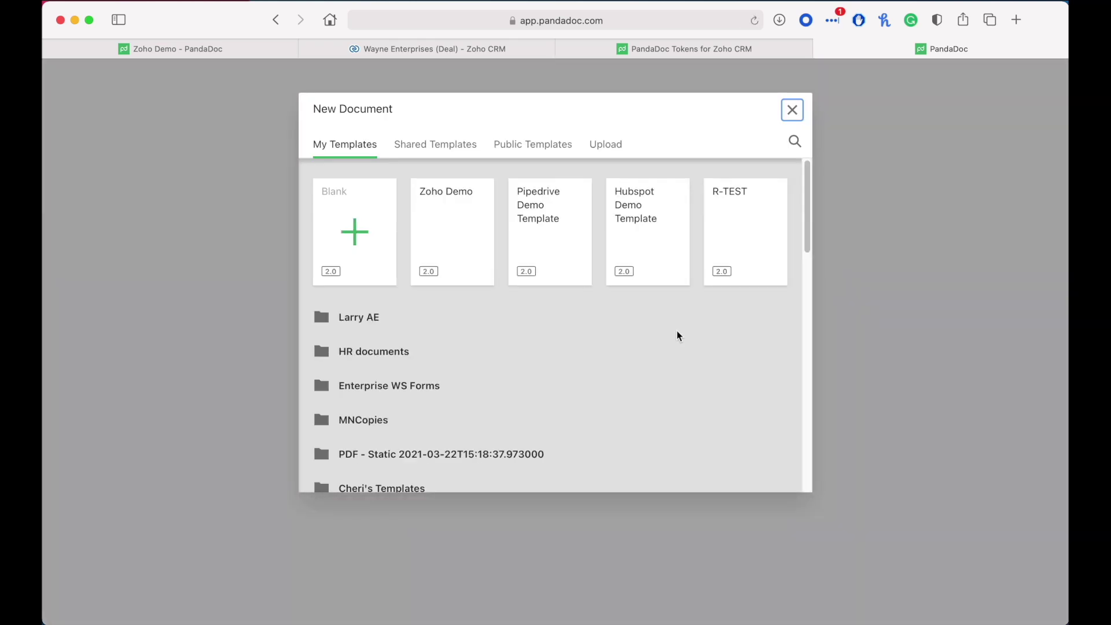
Start a Zoho Demo document with the deal contact as Client and yourself as Sender
{"action": "left_click", "coordinate": [471, 223]}
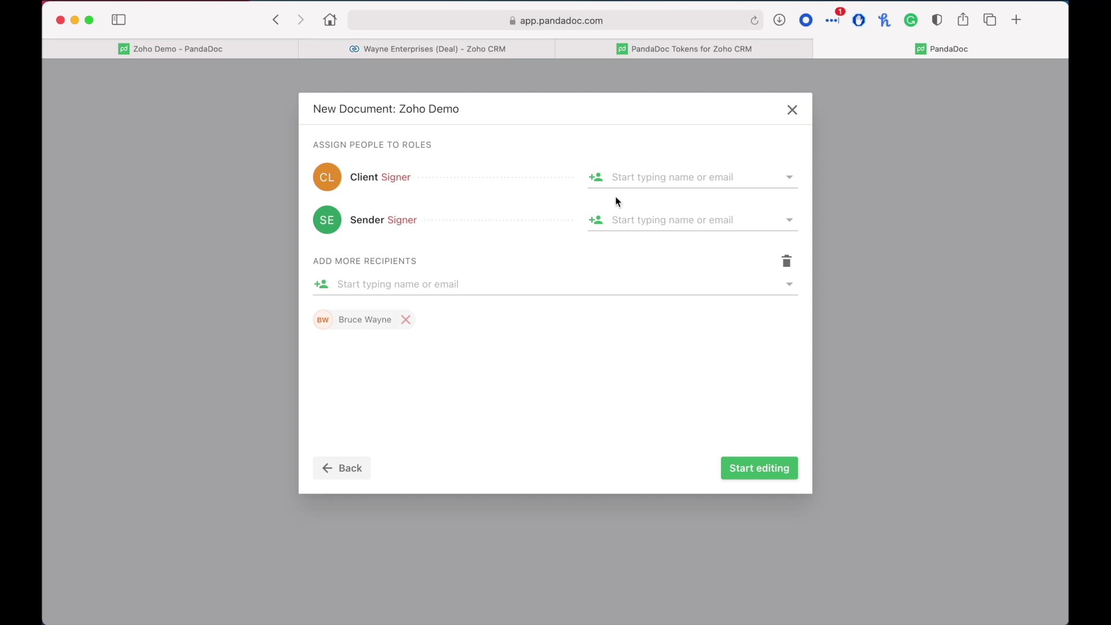
{"action": "left_click", "coordinate": [681, 180]}
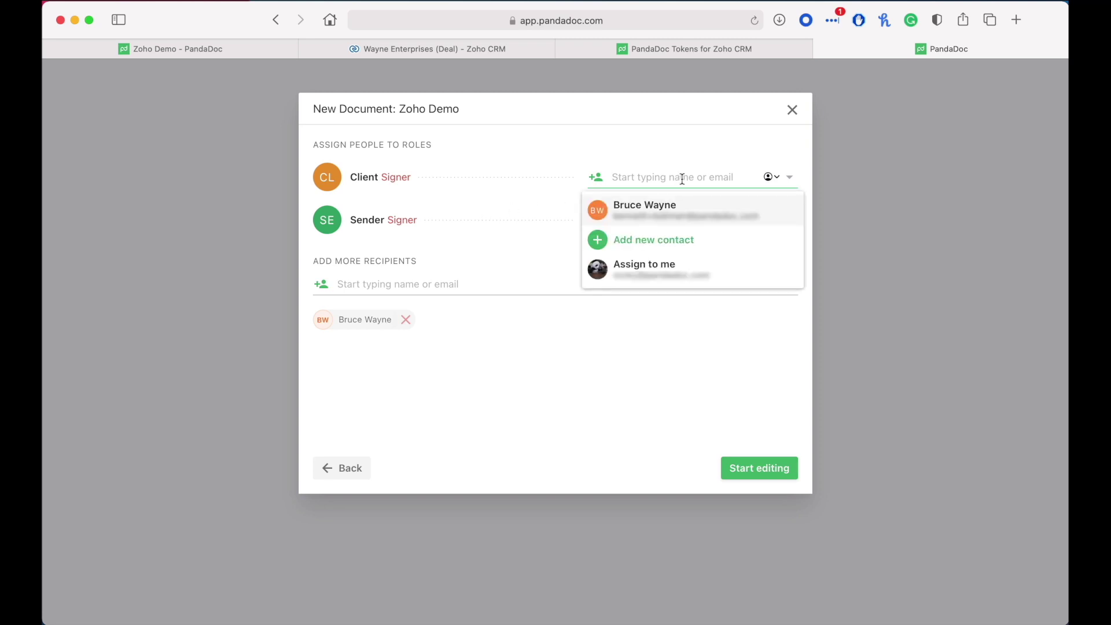
{"action": "left_click", "coordinate": [682, 207]}
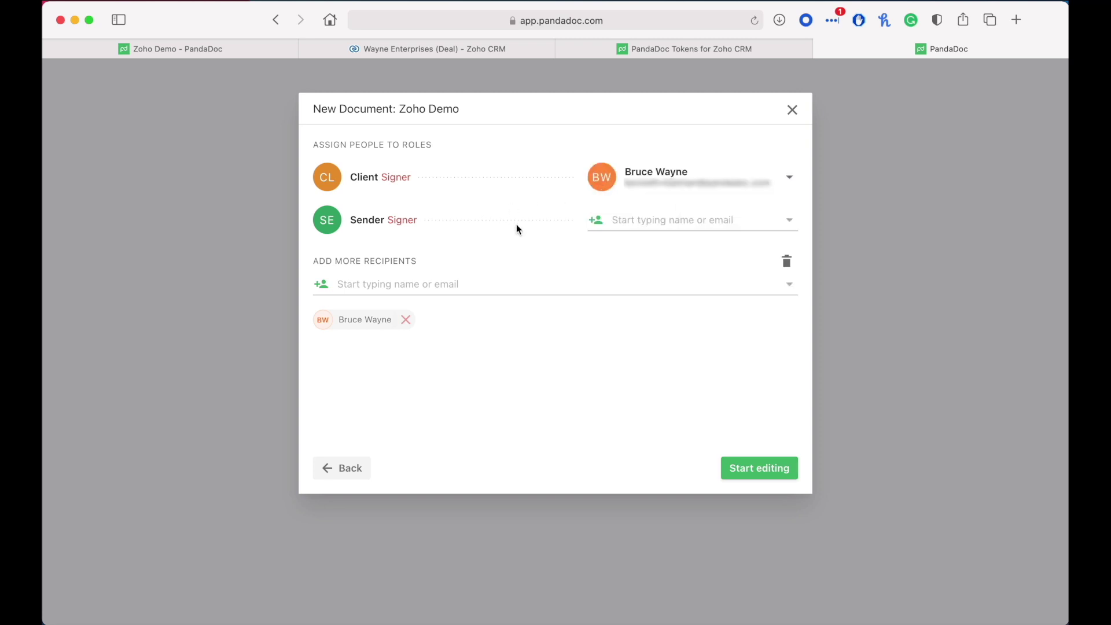
{"action": "left_click", "coordinate": [658, 223]}
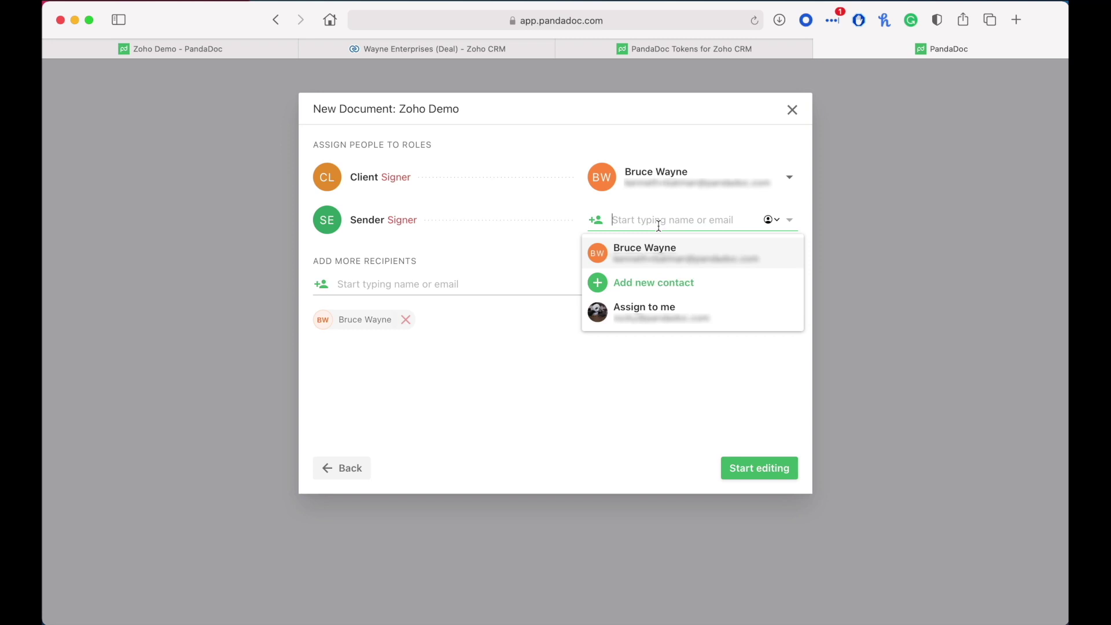
{"action": "left_click", "coordinate": [661, 323]}
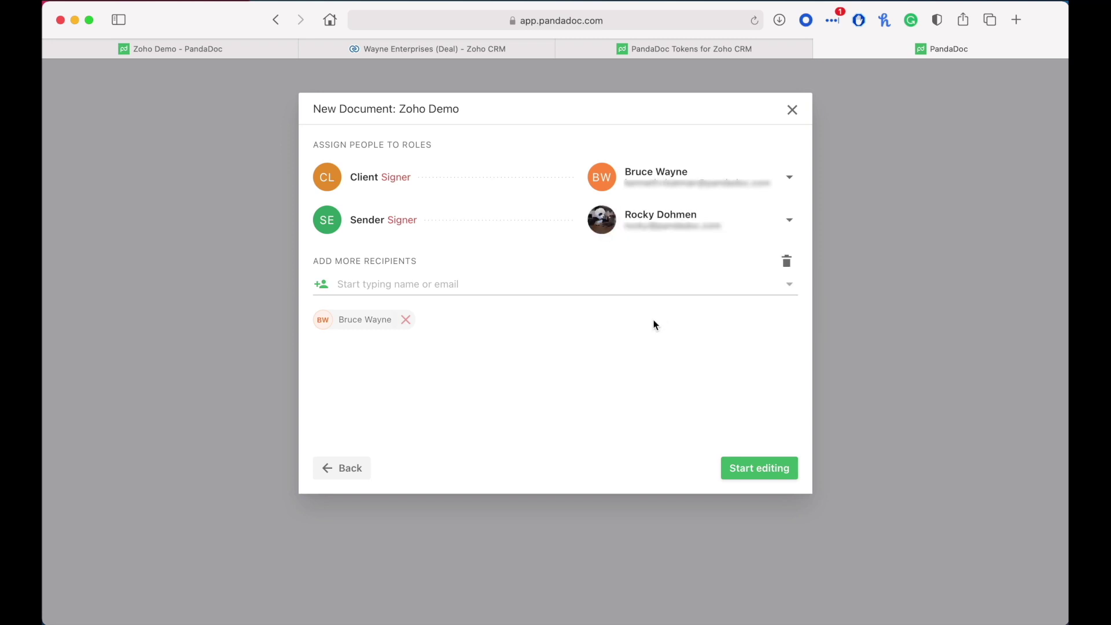
{"action": "left_click", "coordinate": [747, 471]}
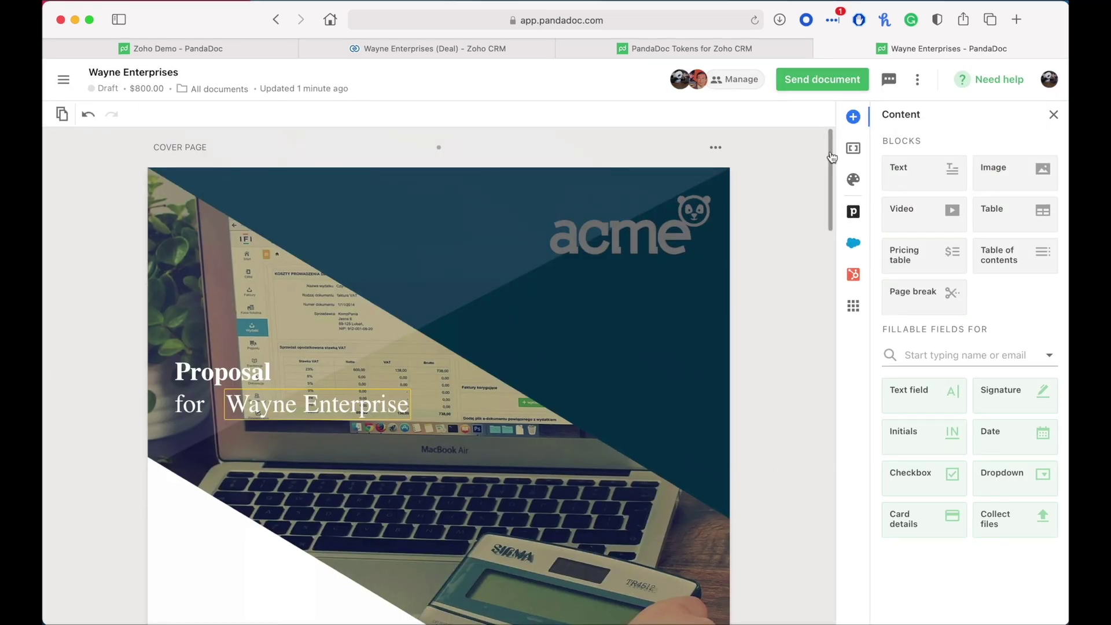
Scroll through the auto-filled Wayne Enterprises draft and back up to the Welcome letter's sign-off
{"action": "left_click_drag", "start_coordinate": [831, 156], "coordinate": [836, 496]}
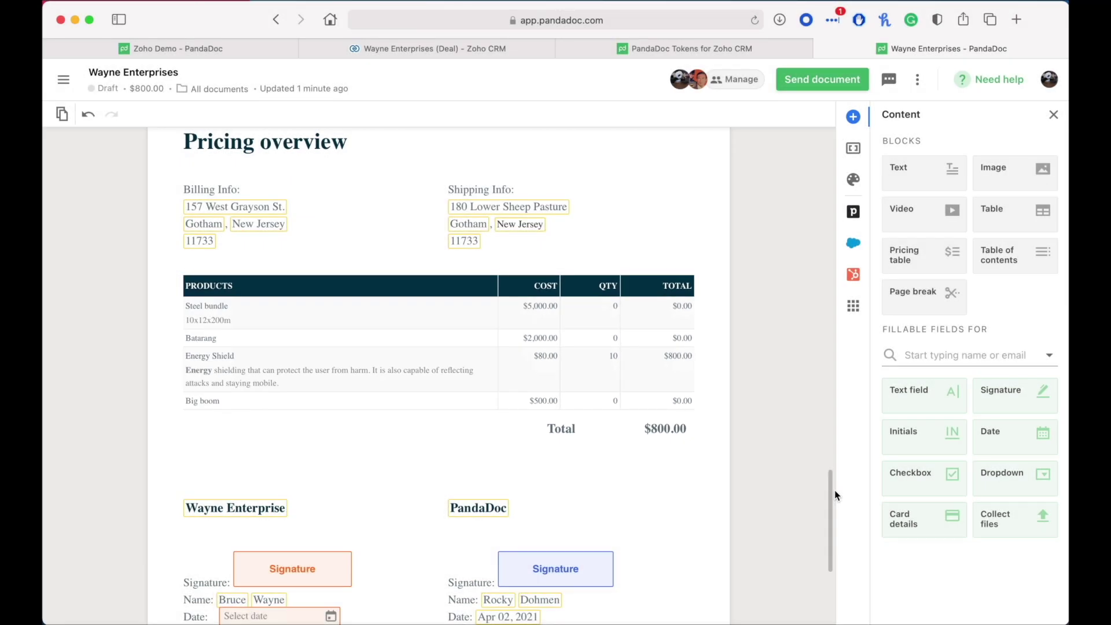
{"action": "scroll", "coordinate": [833, 463], "scroll_direction": "up", "scroll_amount": 8}
{"action": "scroll", "coordinate": [832, 433], "scroll_direction": "up", "scroll_amount": 5}
Insert the 'Welcome to the party' Content Library block, with its YouTube video, below the sign-off
{"action": "left_click", "coordinate": [438, 277]}
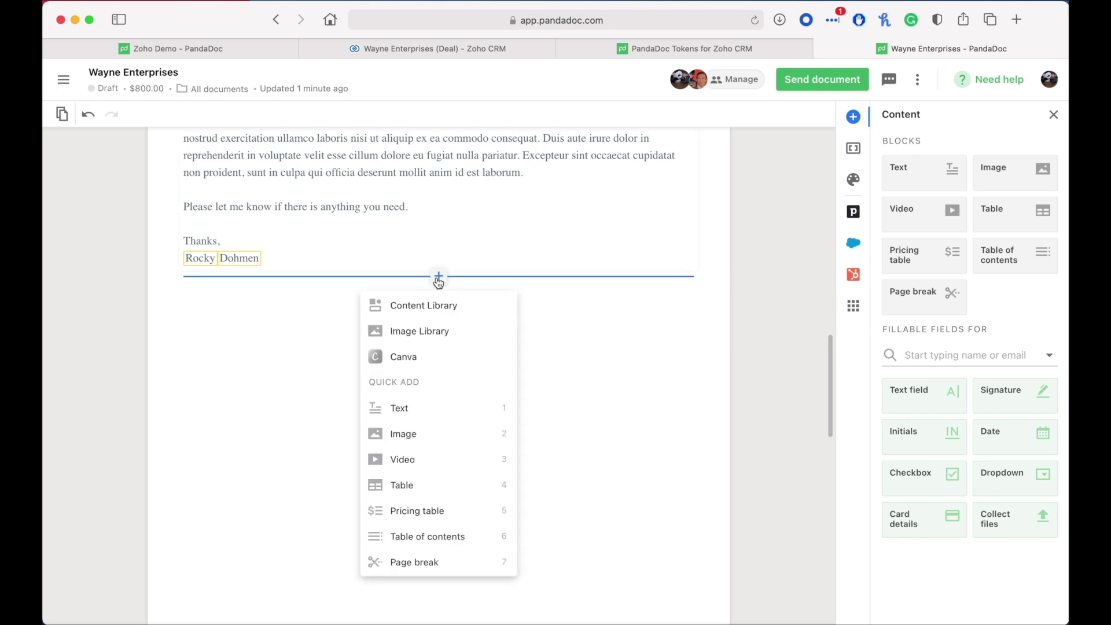
{"action": "left_click", "coordinate": [435, 304]}
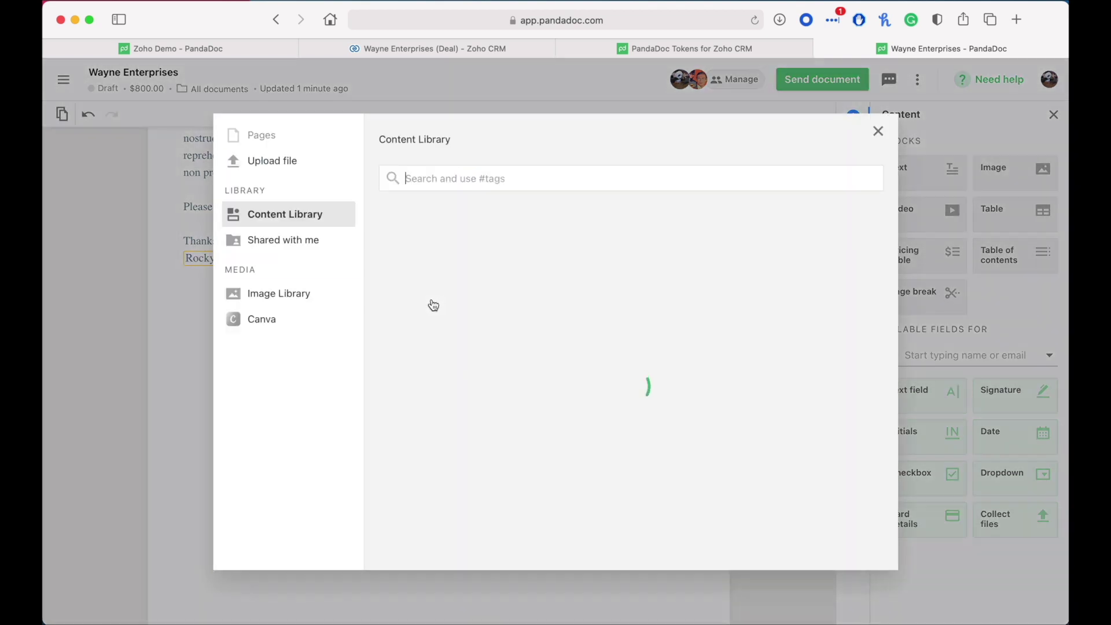
{"action": "type", "text": "We"}
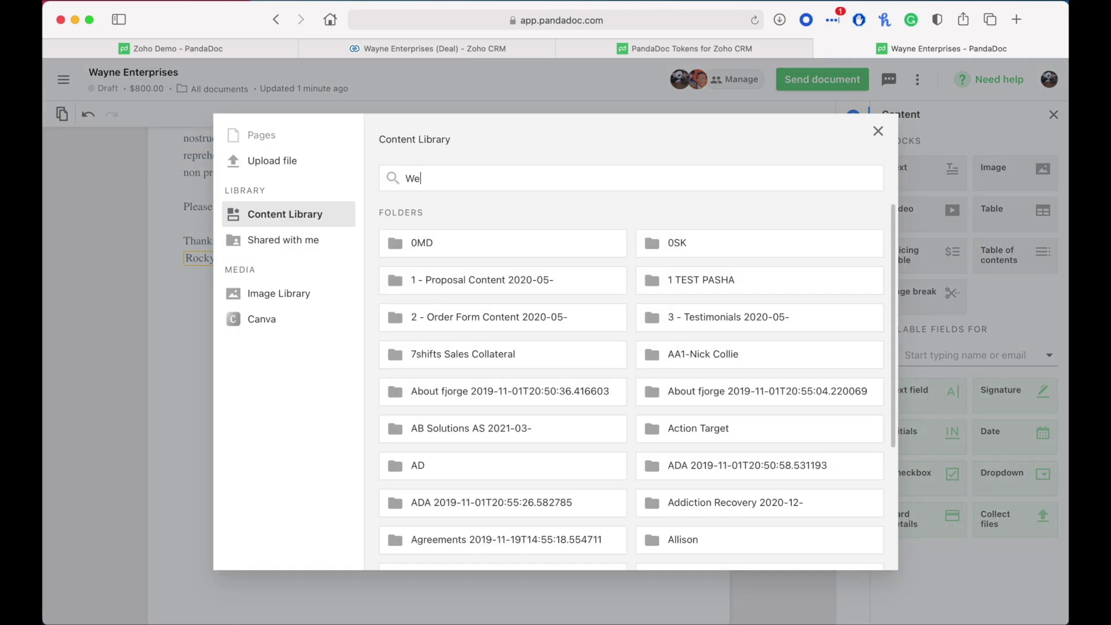
{"action": "type", "text": "lcome to the party"}
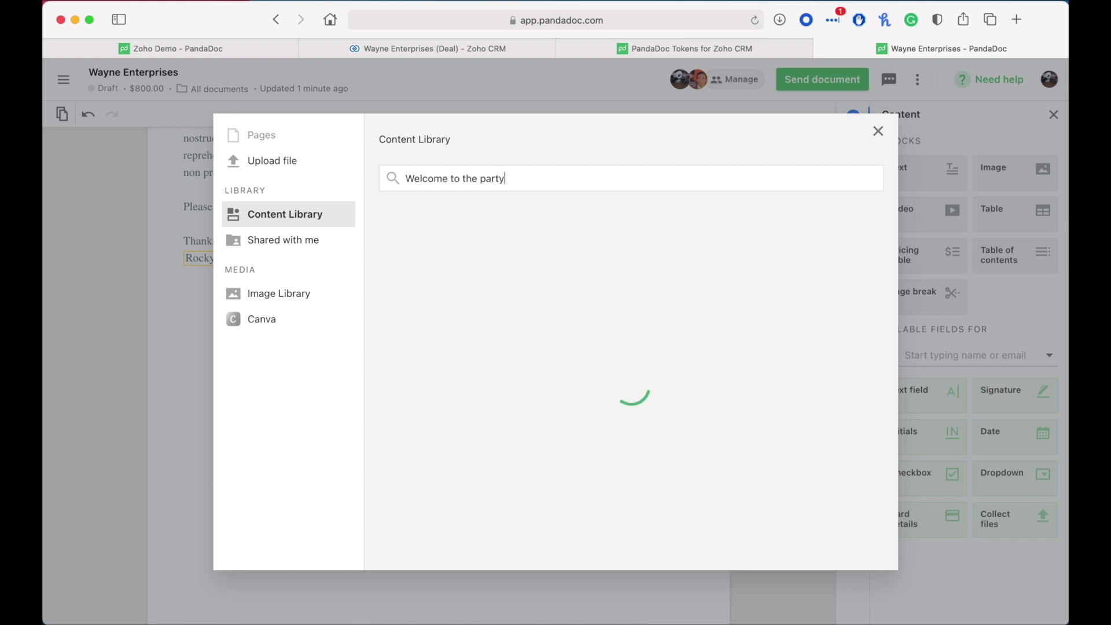
{"action": "left_click", "coordinate": [434, 258]}
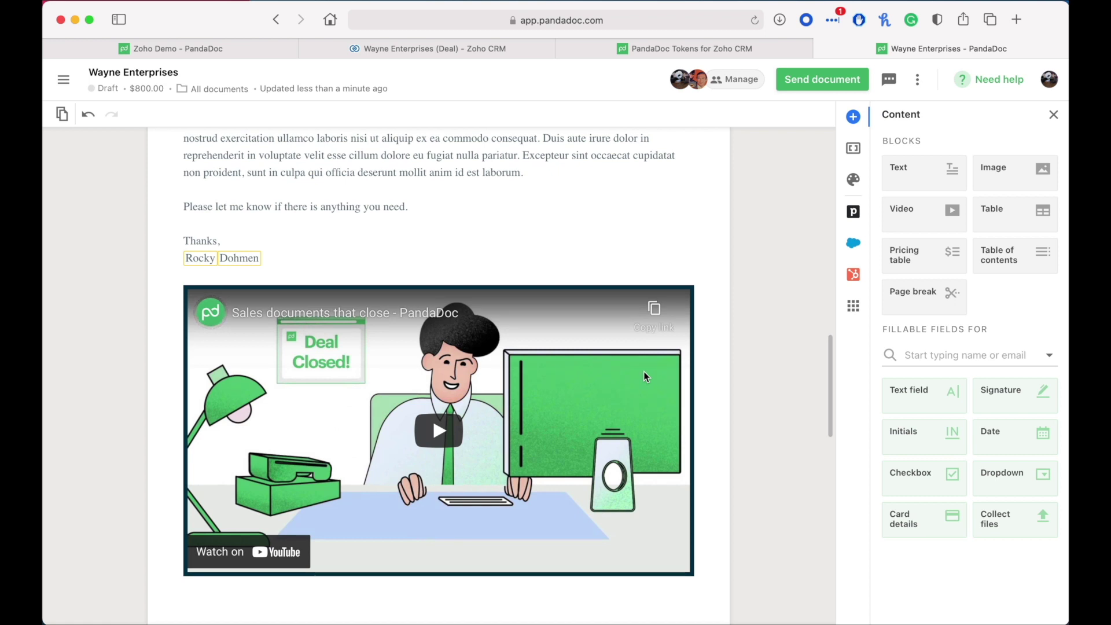
{"action": "scroll", "coordinate": [704, 360], "scroll_direction": "down", "scroll_amount": 1}
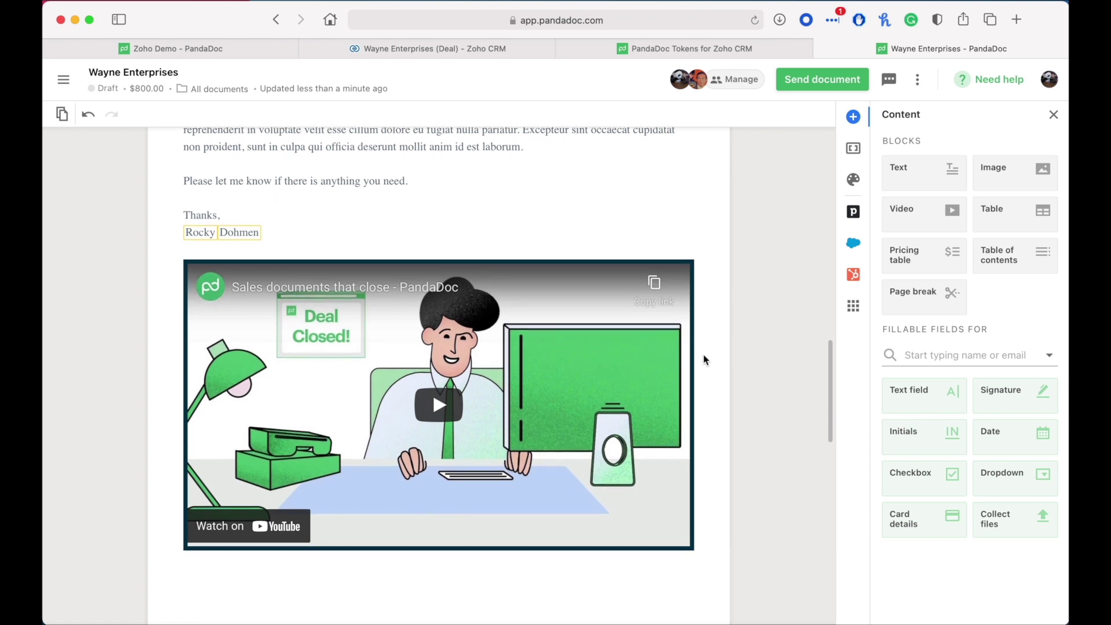
For email sending, rename the document to a 'Proposal for' title with the client's name
{"action": "left_click", "coordinate": [829, 84]}
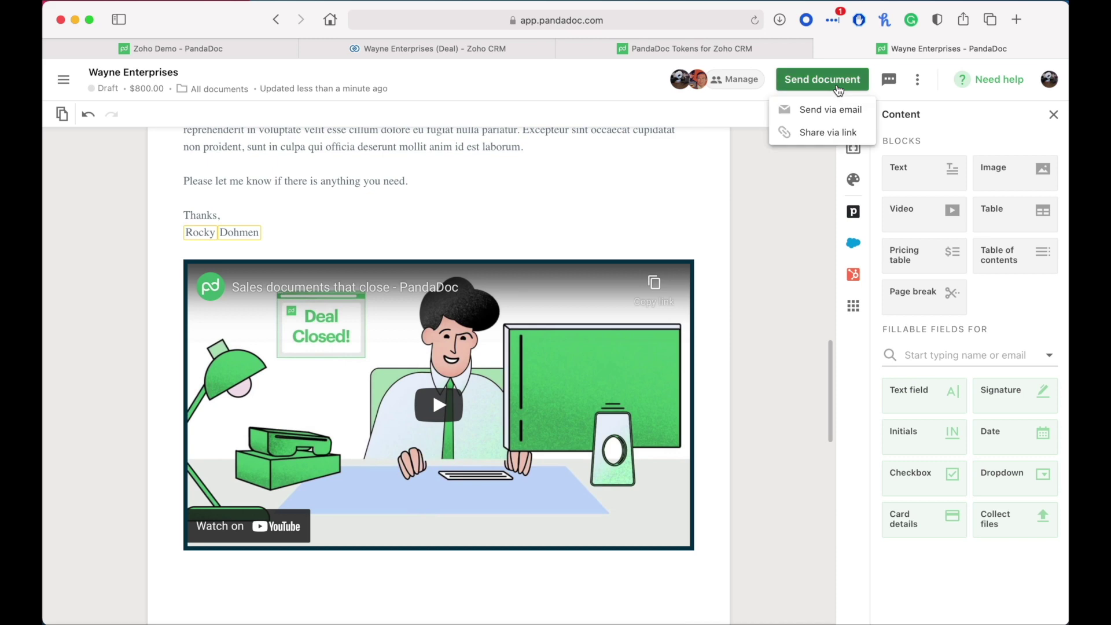
{"action": "left_click", "coordinate": [822, 109]}
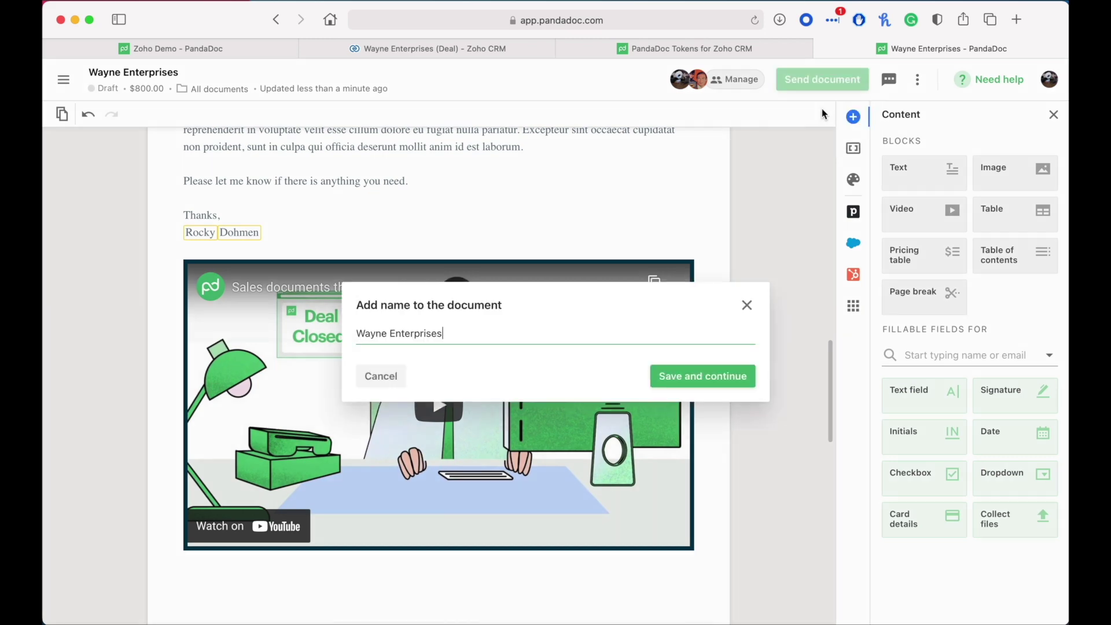
{"action": "triple_click", "coordinate": [374, 335]}
{"action": "type", "text": "Proposal for Bruce"}
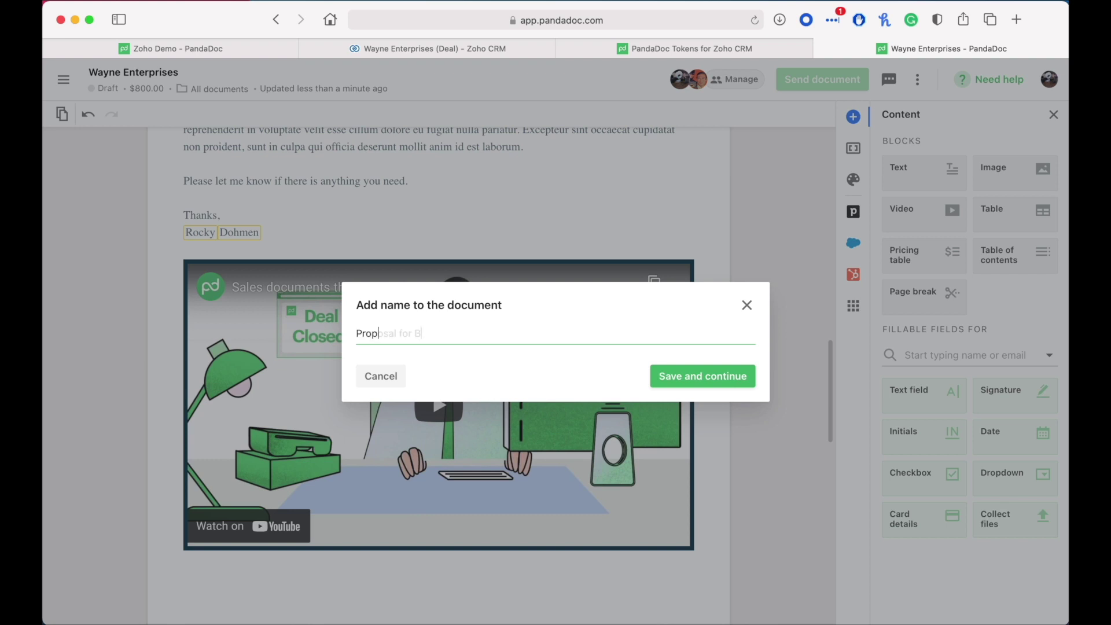
{"action": "left_click", "coordinate": [689, 377]}
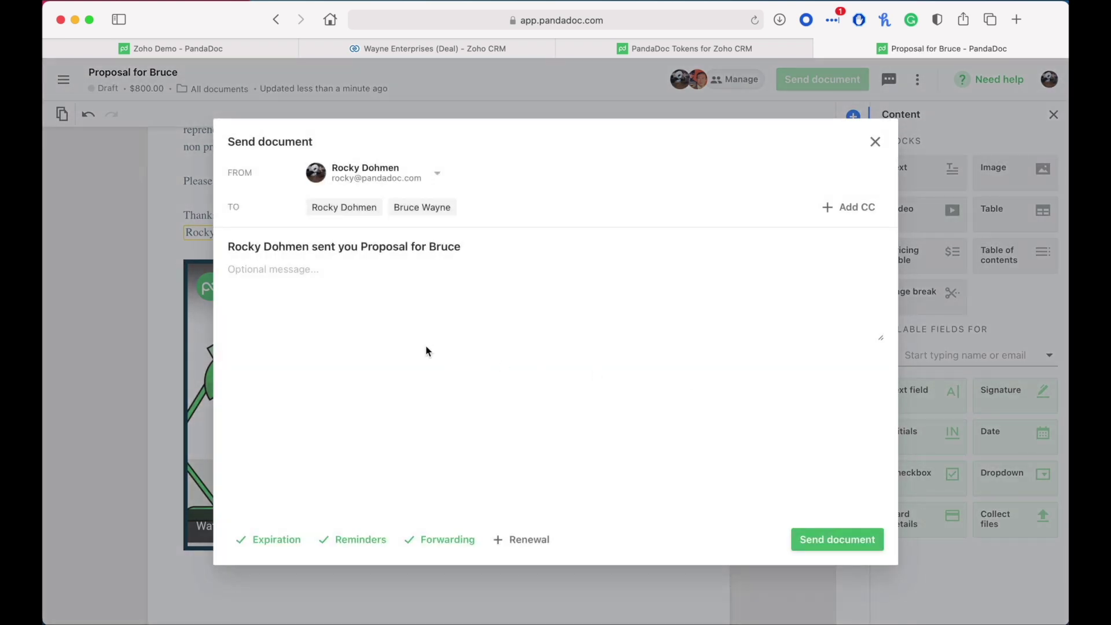
Write a short greeting and thanks message to the client and send the document
{"action": "left_click", "coordinate": [288, 269]}
{"action": "type", "text": "Hi B"}
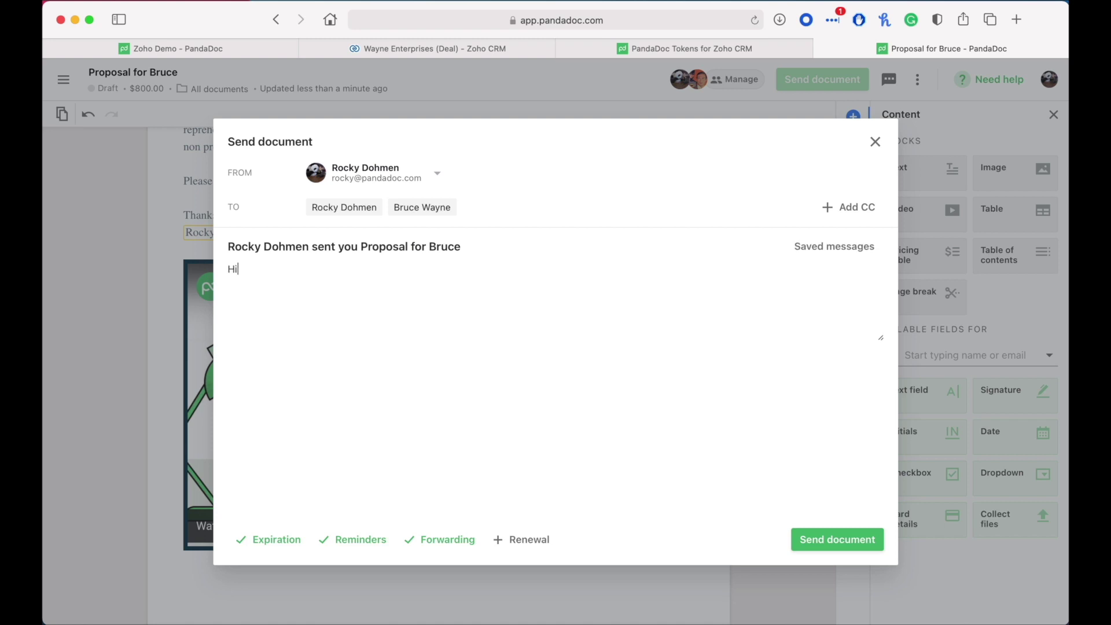
{"action": "type", "text": "hanks!"}
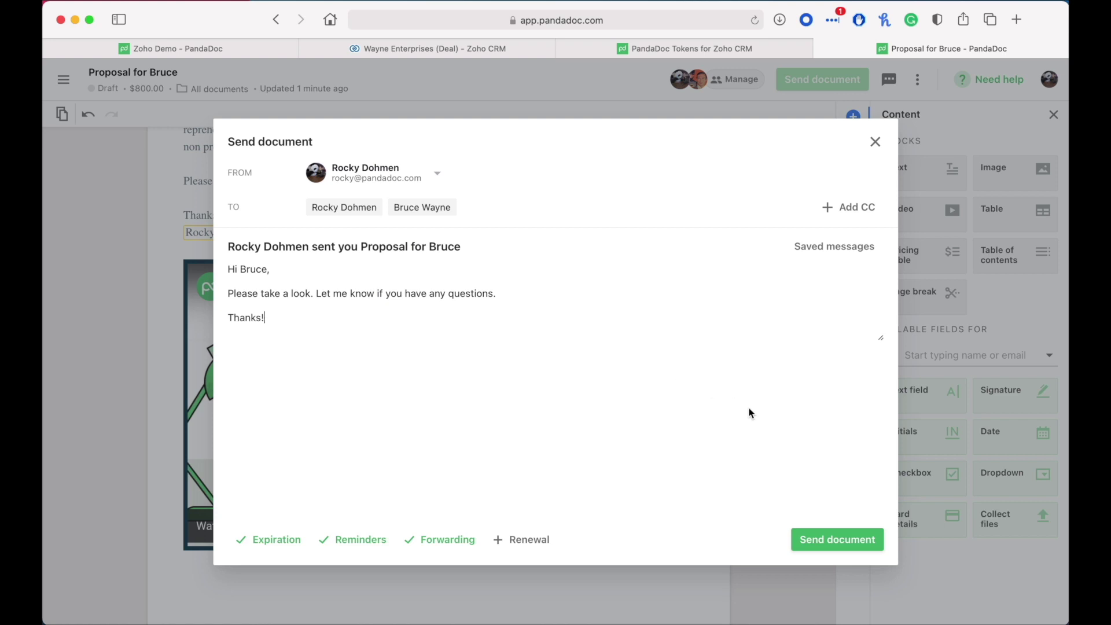
{"action": "left_click", "coordinate": [839, 537]}
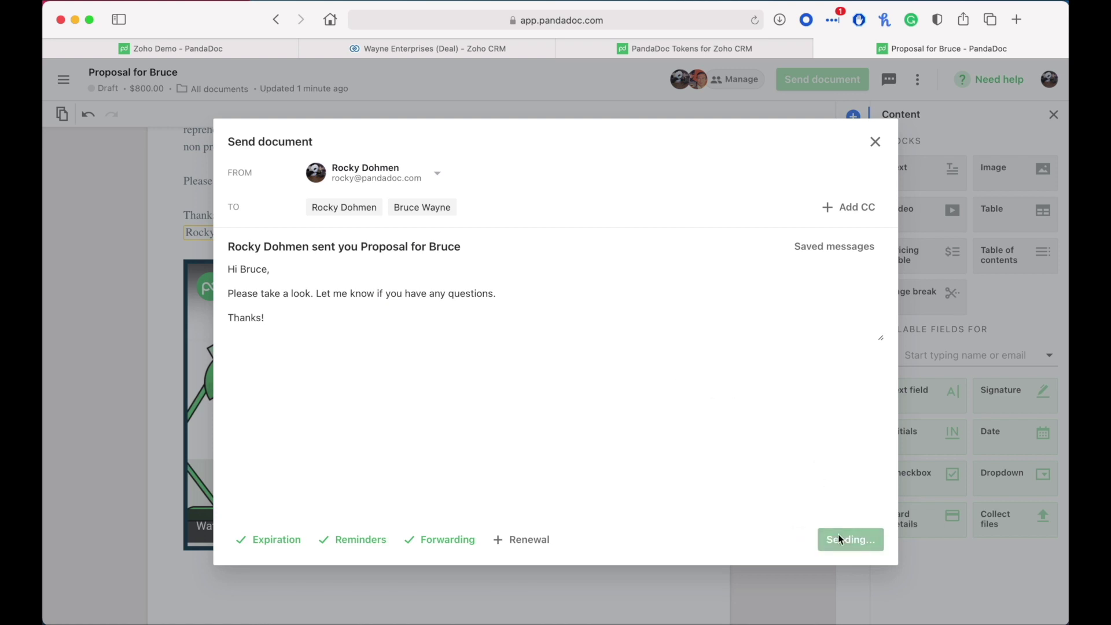